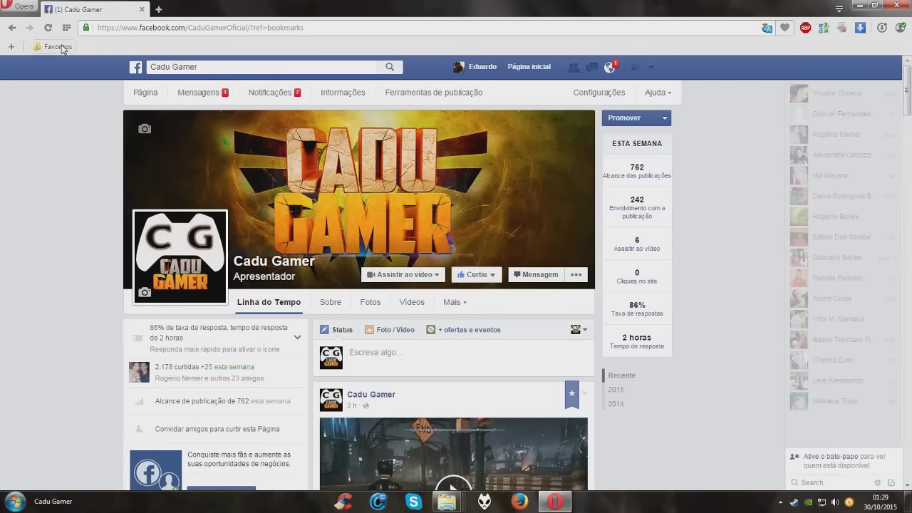
Open the bookmarked YouTube channel and look through its videos and playlists
{"action": "left_click", "coordinate": [59, 46]}
{"action": "left_click", "coordinate": [86, 237]}
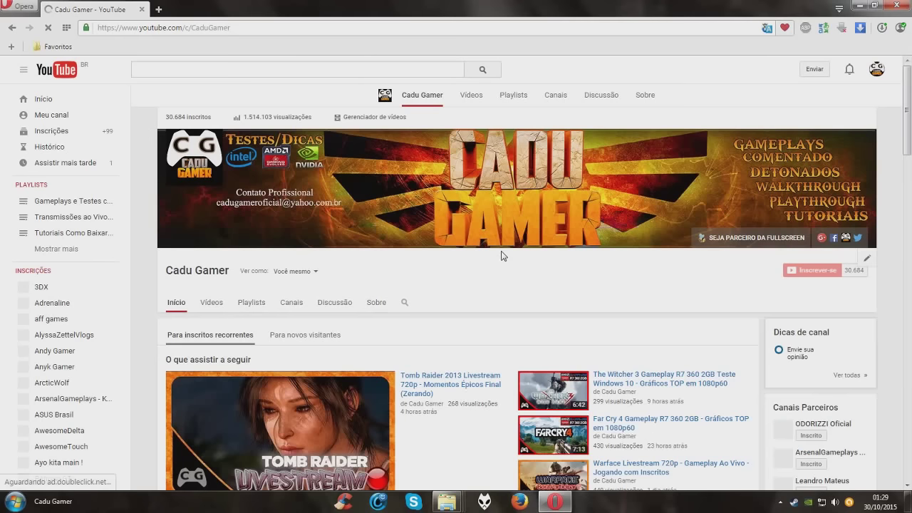
{"action": "scroll", "coordinate": [501, 256], "scroll_direction": "down", "scroll_amount": 3}
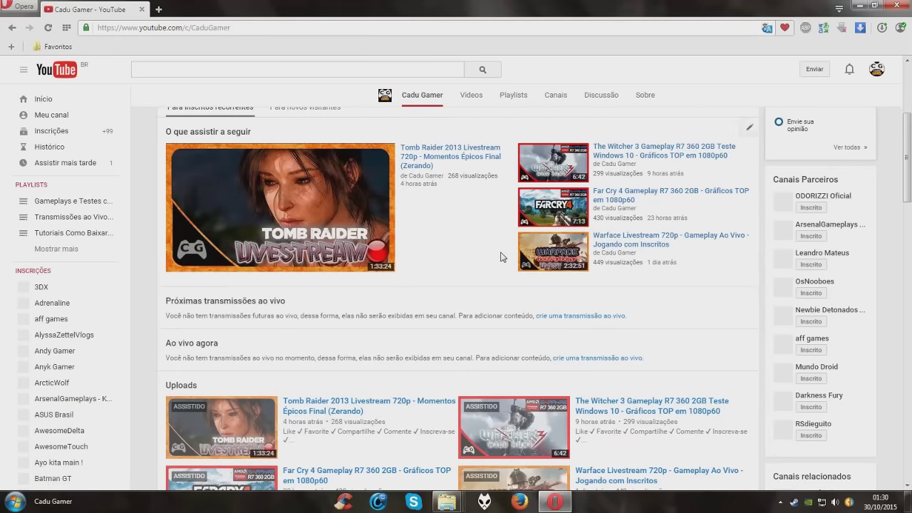
{"action": "scroll", "coordinate": [500, 255], "scroll_direction": "up", "scroll_amount": 3}
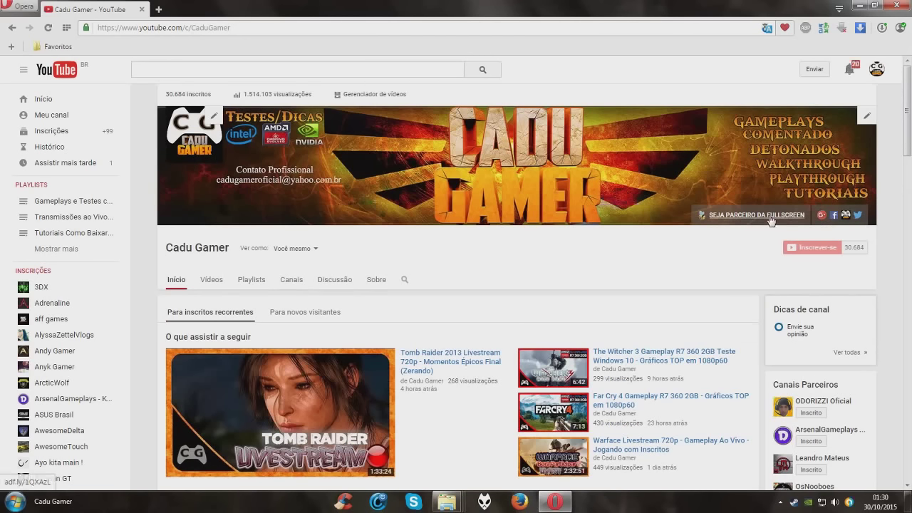
{"action": "scroll", "coordinate": [535, 264], "scroll_direction": "down", "scroll_amount": 10}
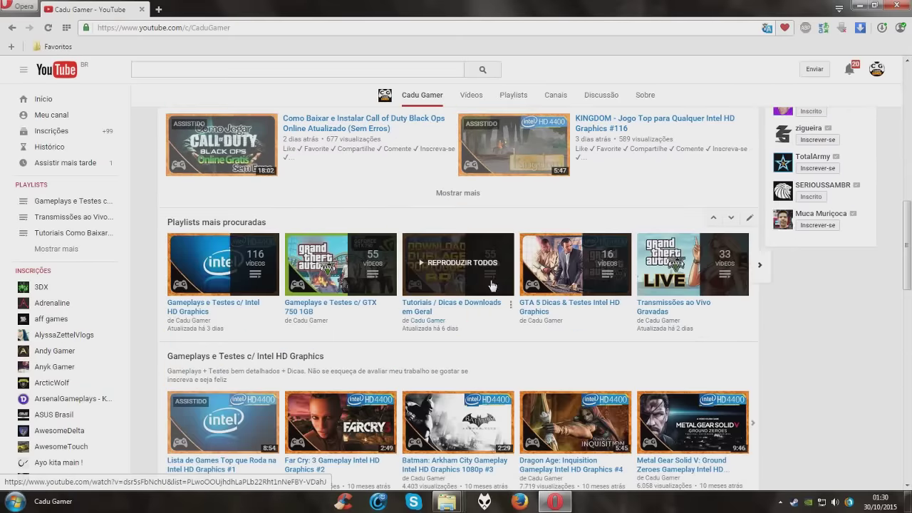
{"action": "scroll", "coordinate": [491, 285], "scroll_direction": "up", "scroll_amount": 10}
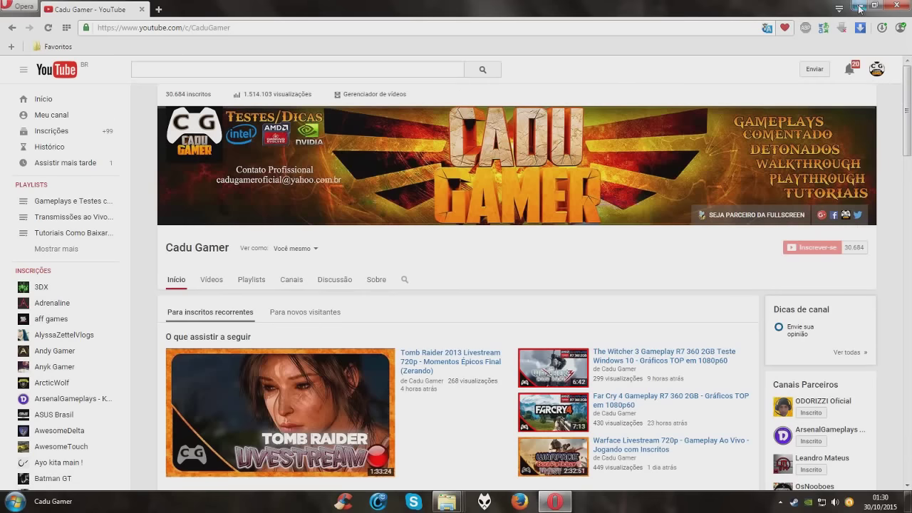
Minimize the browser and bring up the Watch Dogs (v.1.06.329) RePack folder window in the file explorer
{"action": "left_click", "coordinate": [858, 8]}
{"action": "right_click", "coordinate": [332, 5]}
{"action": "left_click", "coordinate": [335, 29]}
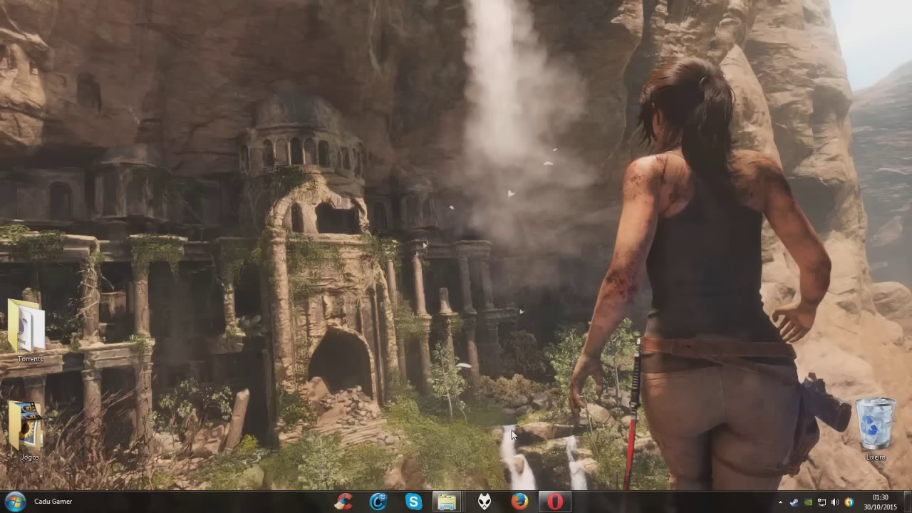
{"action": "left_click_drag", "start_coordinate": [268, 146], "coordinate": [573, 390]}
{"action": "mouse_move", "coordinate": [446, 504]}
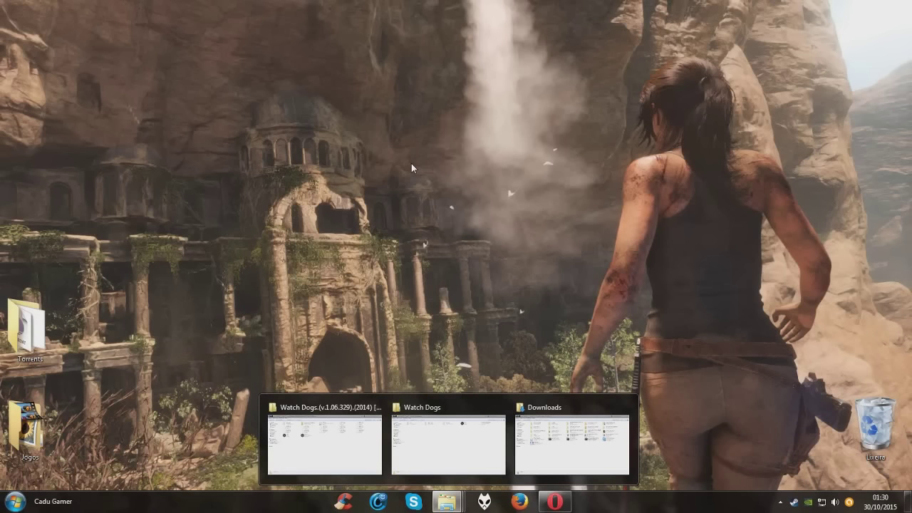
{"action": "left_click", "coordinate": [349, 434]}
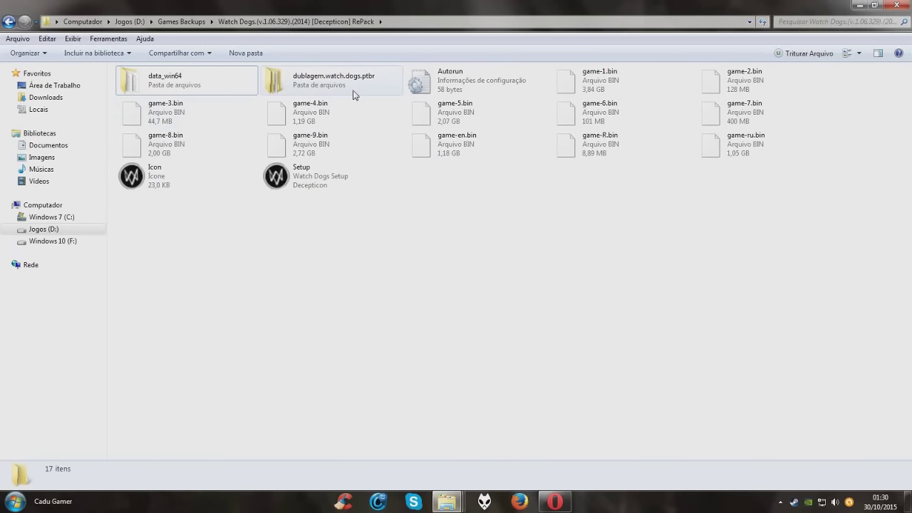
Go up to the Games Backups folder, check the Watch Dogs RePack folder's details and reopen it
{"action": "left_click", "coordinate": [181, 22]}
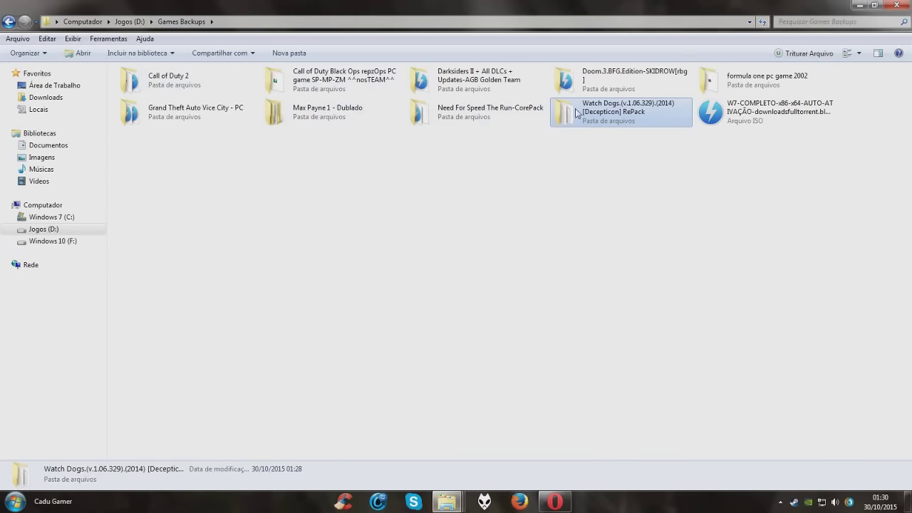
{"action": "double_click", "coordinate": [602, 113]}
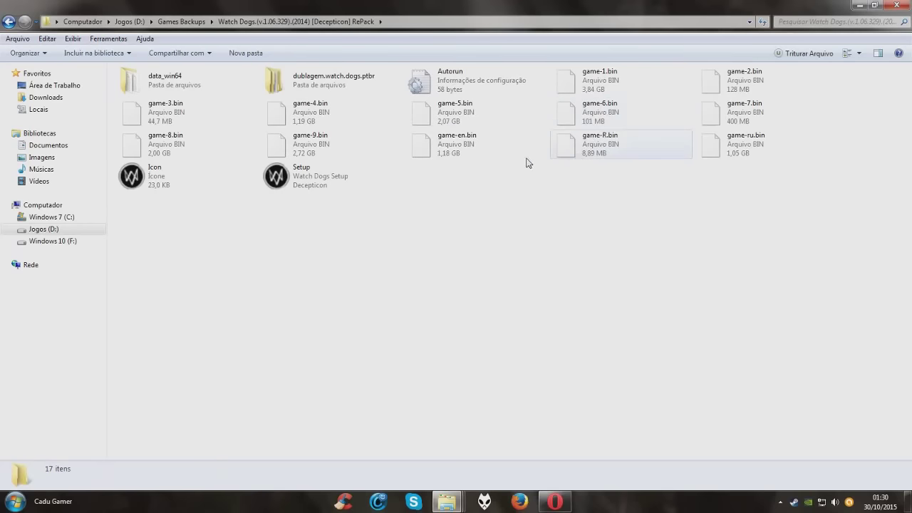
{"action": "left_click", "coordinate": [198, 23]}
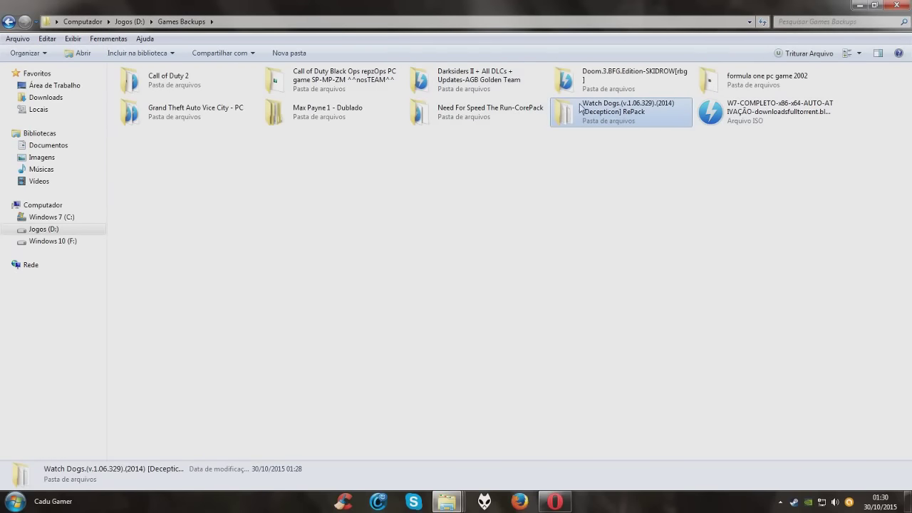
{"action": "mouse_move", "coordinate": [651, 114]}
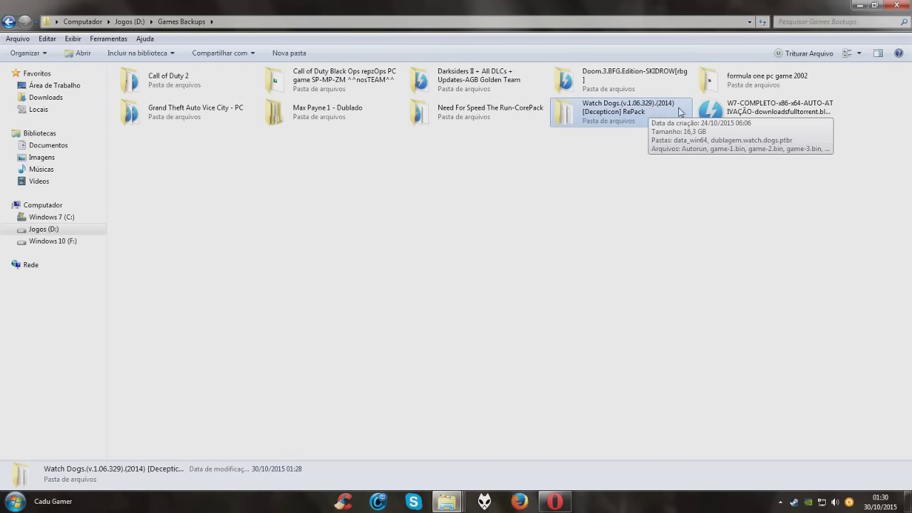
{"action": "double_click", "coordinate": [618, 114]}
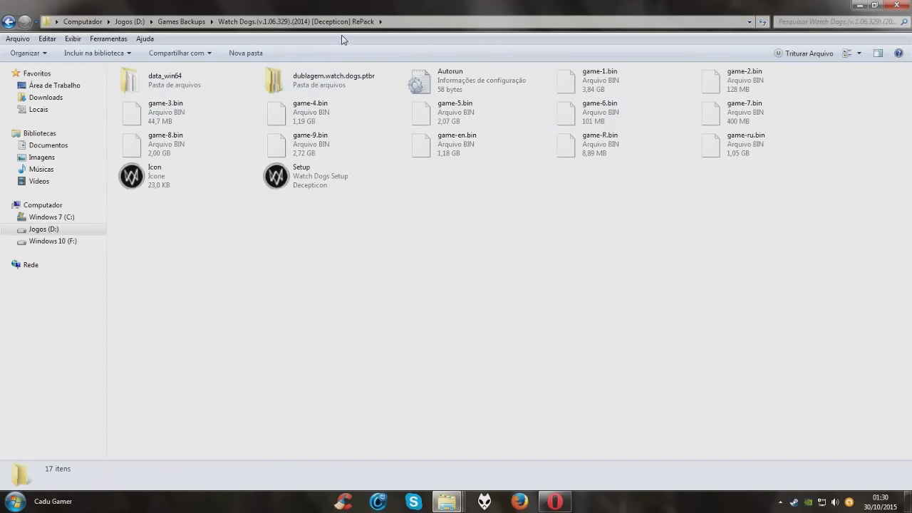
Point out the data_win64 and dublagem.watch.dogs.ptbr folders inside the repack
{"action": "left_click", "coordinate": [321, 89]}
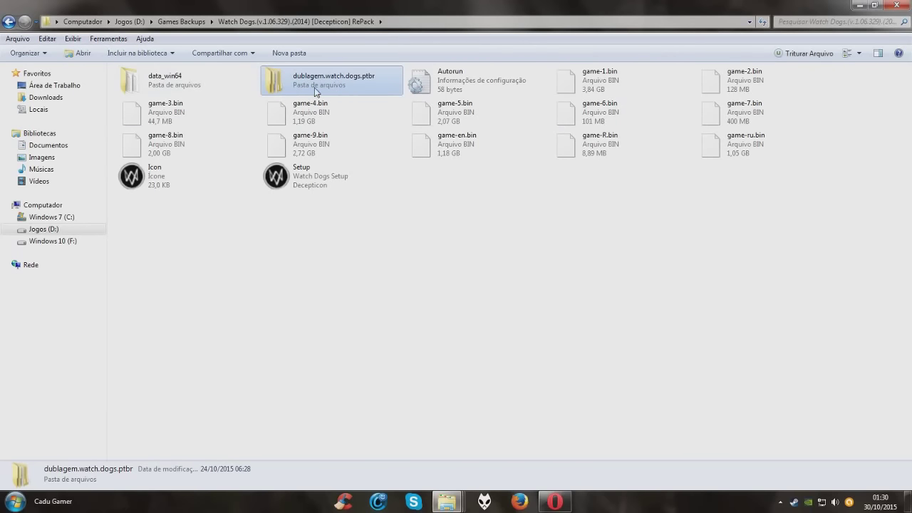
{"action": "left_click", "coordinate": [170, 78]}
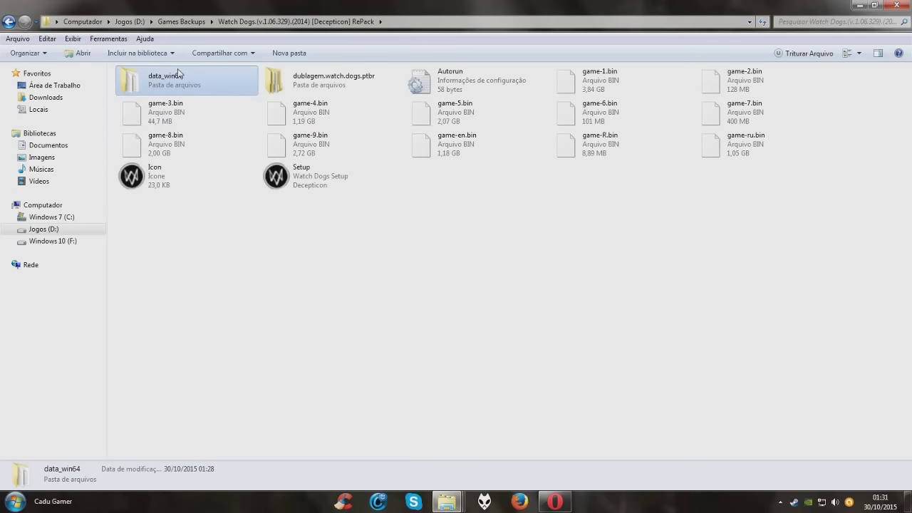
{"action": "left_click", "coordinate": [310, 74]}
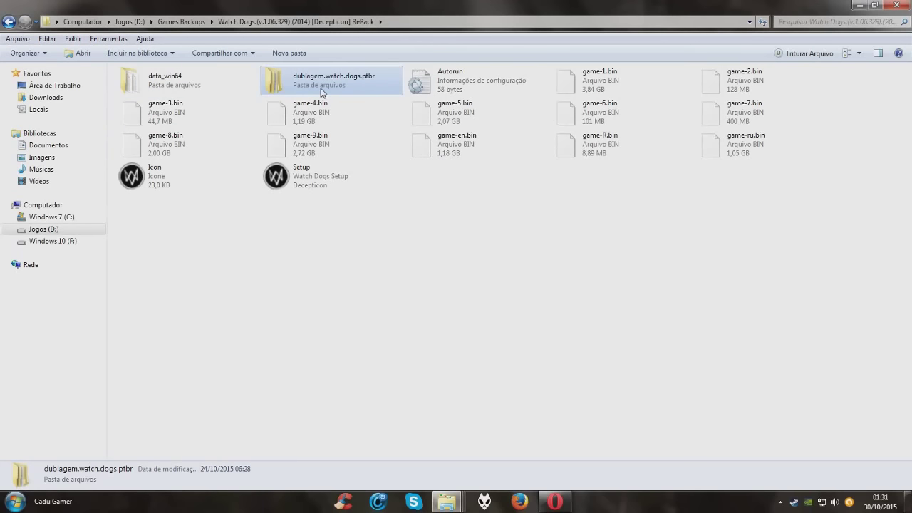
{"action": "left_click_drag", "start_coordinate": [652, 311], "coordinate": [507, 387]}
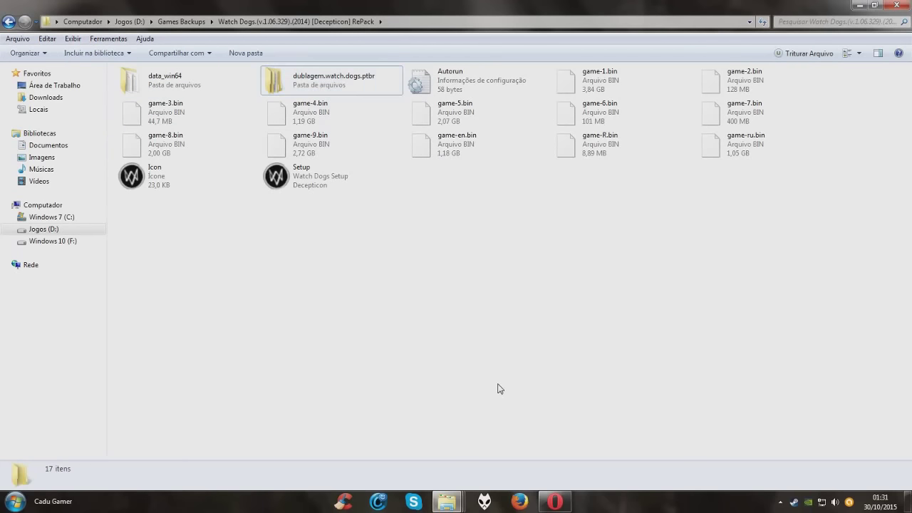
Run the Watch Dogs Setup program from the repack folder
{"action": "left_click", "coordinate": [304, 189]}
{"action": "right_click", "coordinate": [310, 171]}
{"action": "left_click", "coordinate": [342, 194]}
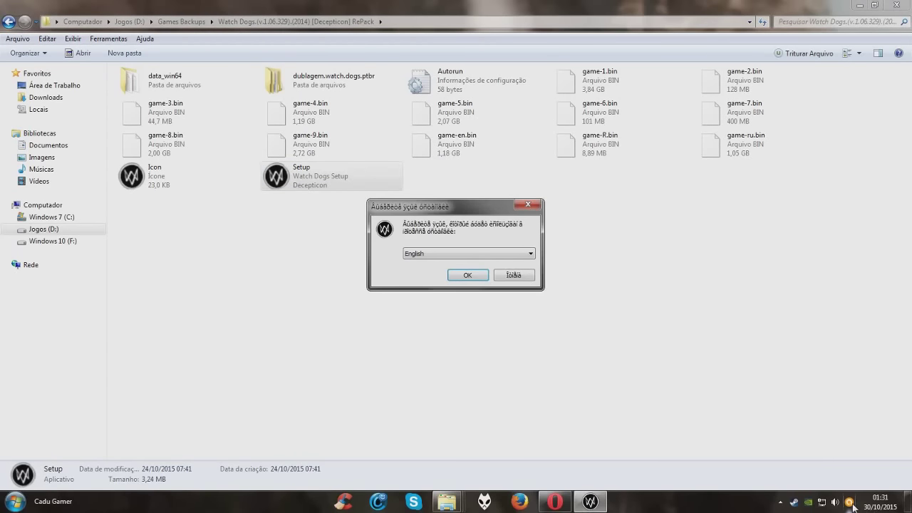
Choose English as the installer language and confirm it to start the setup wizard
{"action": "left_click_drag", "start_coordinate": [454, 201], "coordinate": [480, 212]}
{"action": "left_click", "coordinate": [490, 264]}
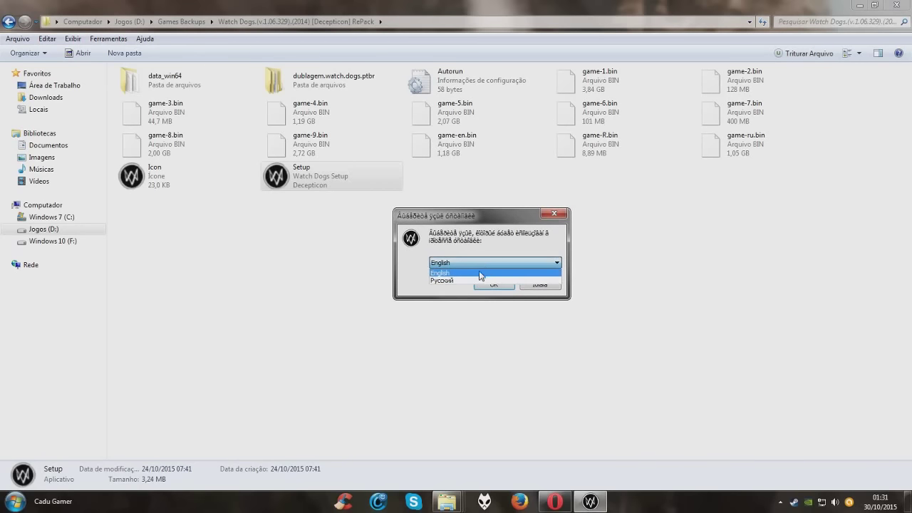
{"action": "left_click", "coordinate": [456, 275]}
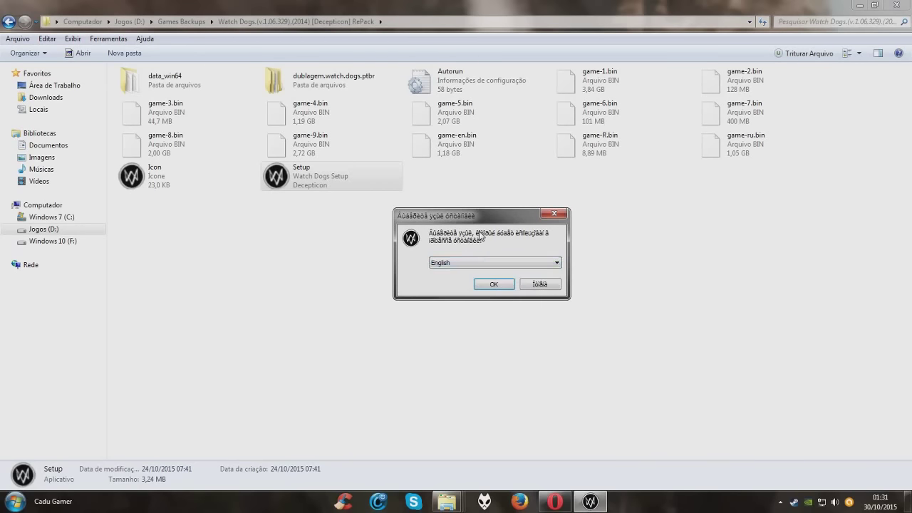
{"action": "left_click_drag", "start_coordinate": [474, 214], "coordinate": [446, 172]}
{"action": "left_click", "coordinate": [441, 222]}
{"action": "left_click", "coordinate": [417, 238]}
{"action": "left_click", "coordinate": [427, 222]}
{"action": "left_click", "coordinate": [428, 231]}
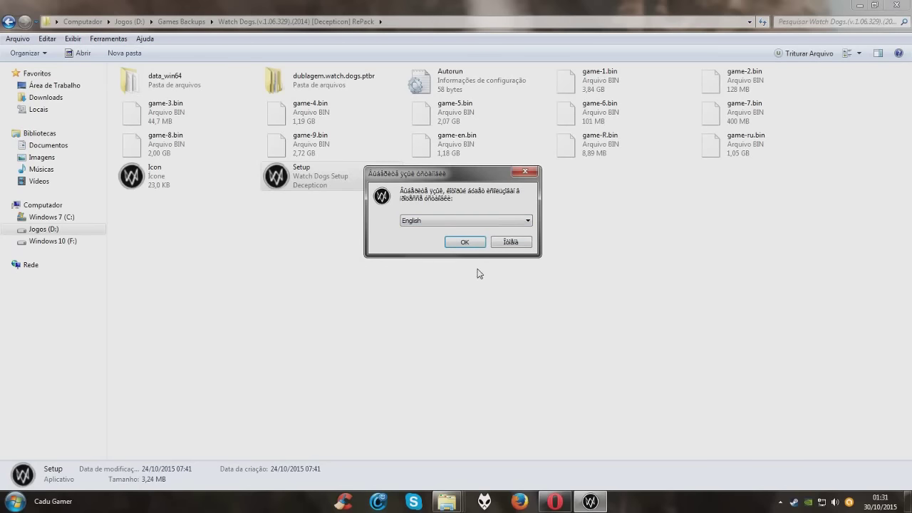
{"action": "left_click", "coordinate": [464, 243]}
{"action": "left_click_drag", "start_coordinate": [491, 221], "coordinate": [488, 250]}
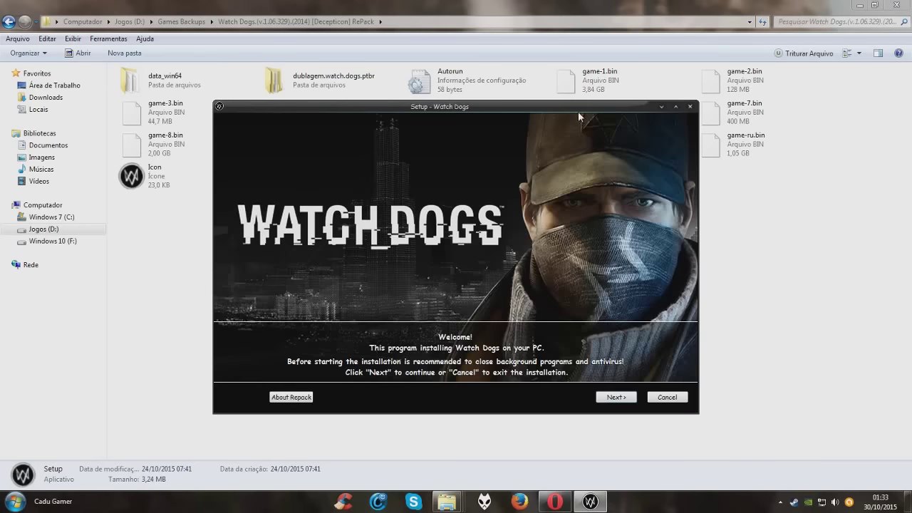
Advance the Watch Dogs installer past its welcome and information pages to the install path
{"action": "left_click_drag", "start_coordinate": [578, 116], "coordinate": [600, 180]}
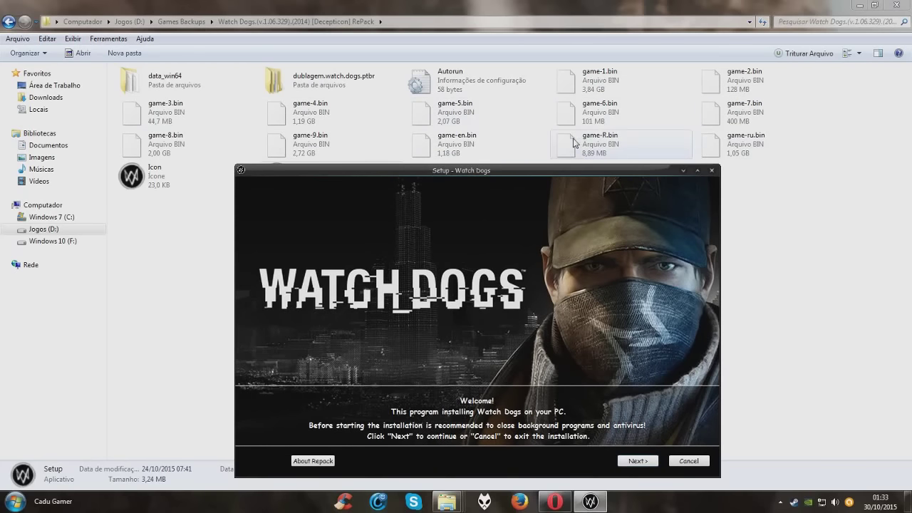
{"action": "mouse_move", "coordinate": [567, 165]}
{"action": "left_mouse_down"}
{"action": "mouse_move", "coordinate": [559, 117]}
{"action": "mouse_move", "coordinate": [567, 166]}
{"action": "left_mouse_up"}
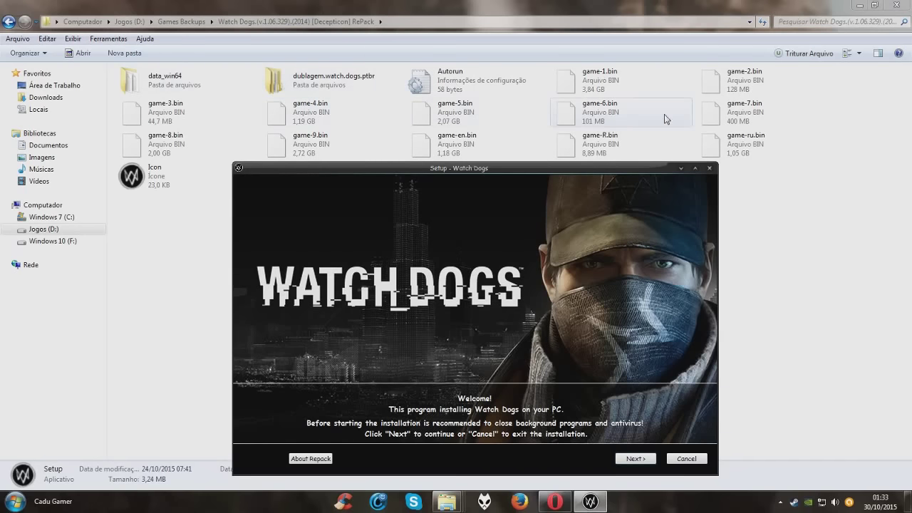
{"action": "left_click_drag", "start_coordinate": [531, 171], "coordinate": [532, 93]}
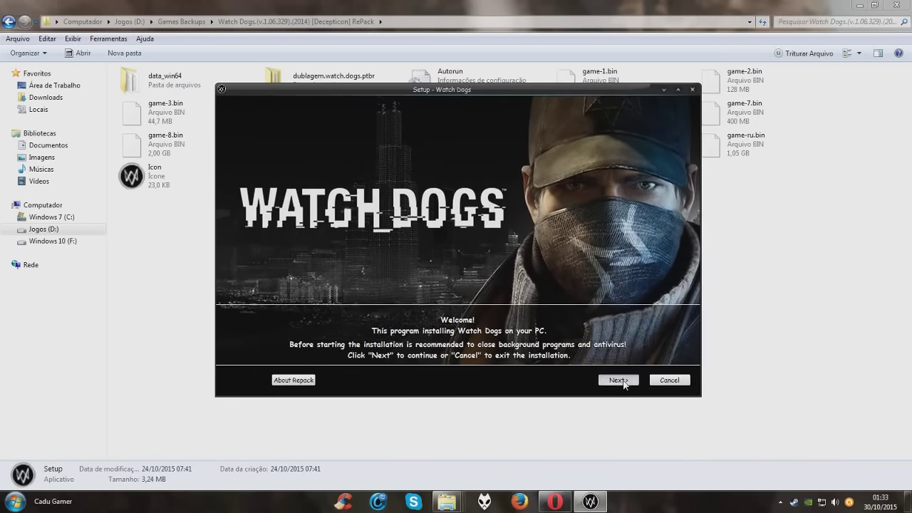
{"action": "left_click", "coordinate": [619, 380]}
{"action": "left_click_drag", "start_coordinate": [297, 199], "coordinate": [336, 226]}
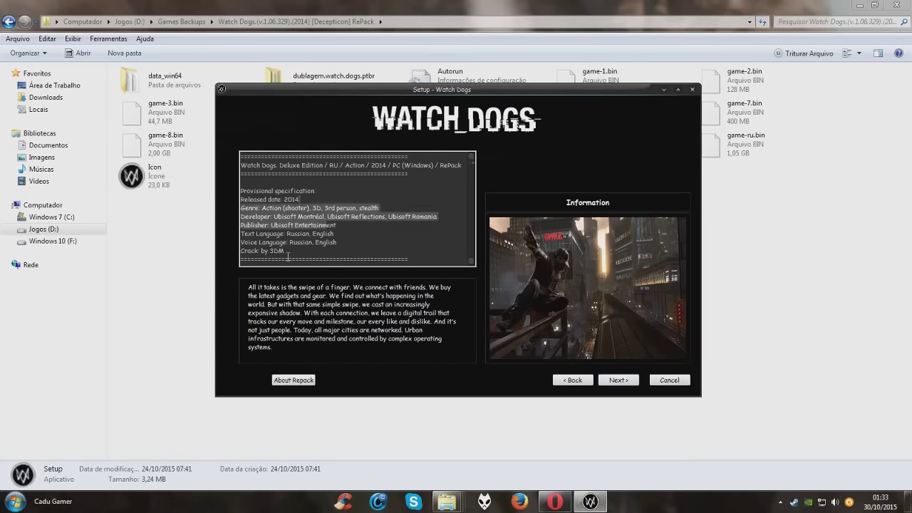
{"action": "left_click", "coordinate": [625, 381]}
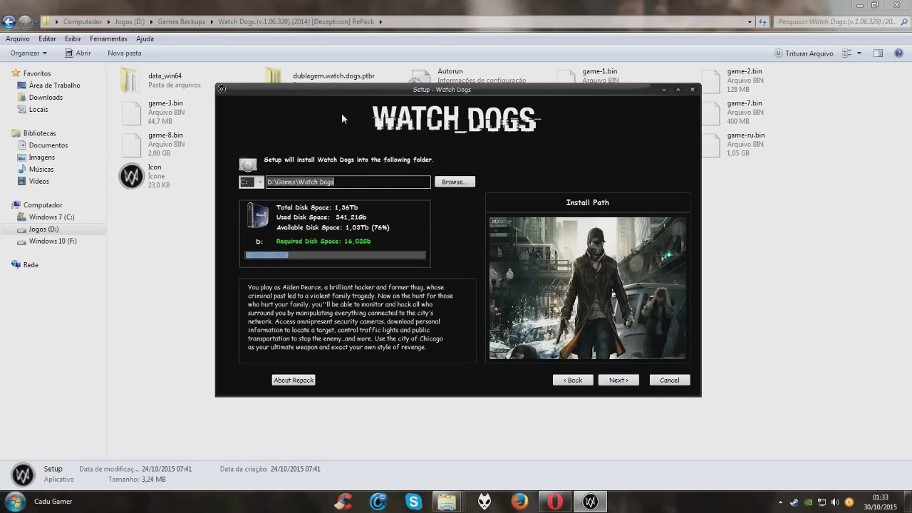
Check the contents of the Games folder on drive D: in the file explorer, and return to the installer
{"action": "left_click_drag", "start_coordinate": [338, 94], "coordinate": [368, 119]}
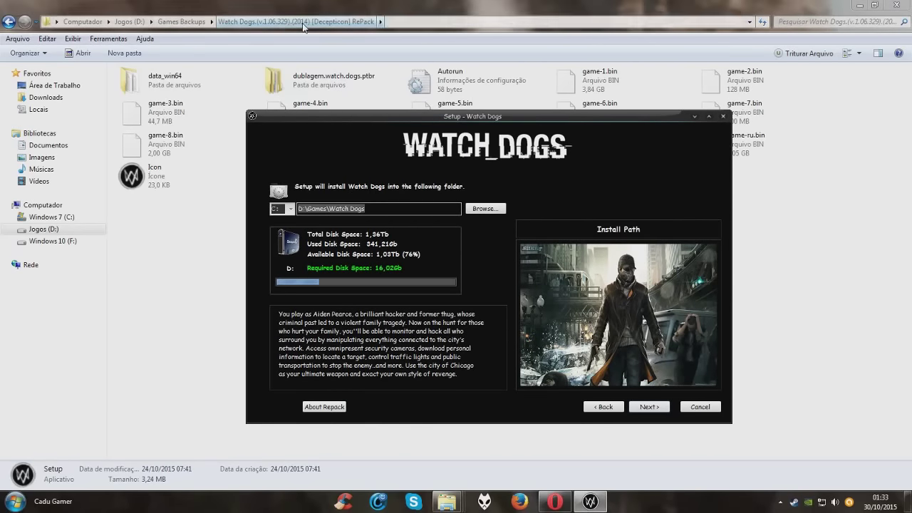
{"action": "left_click", "coordinate": [42, 204]}
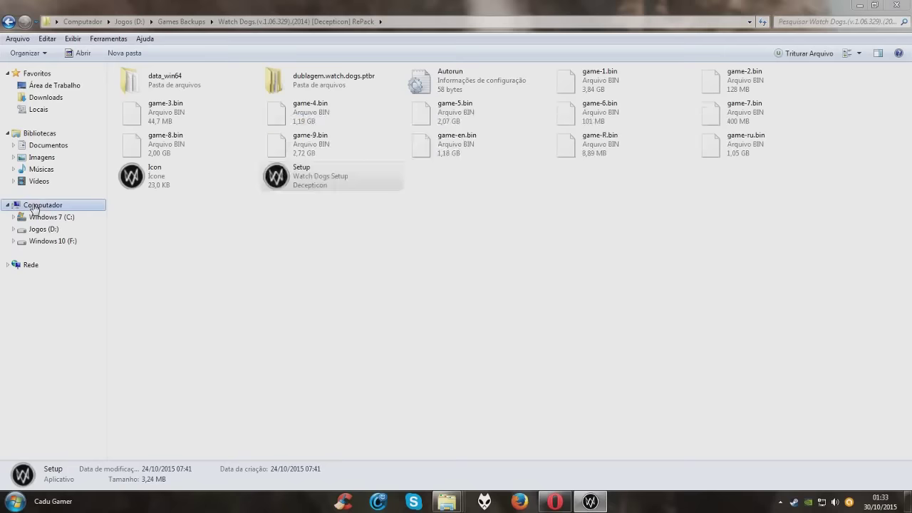
{"action": "double_click", "coordinate": [318, 98]}
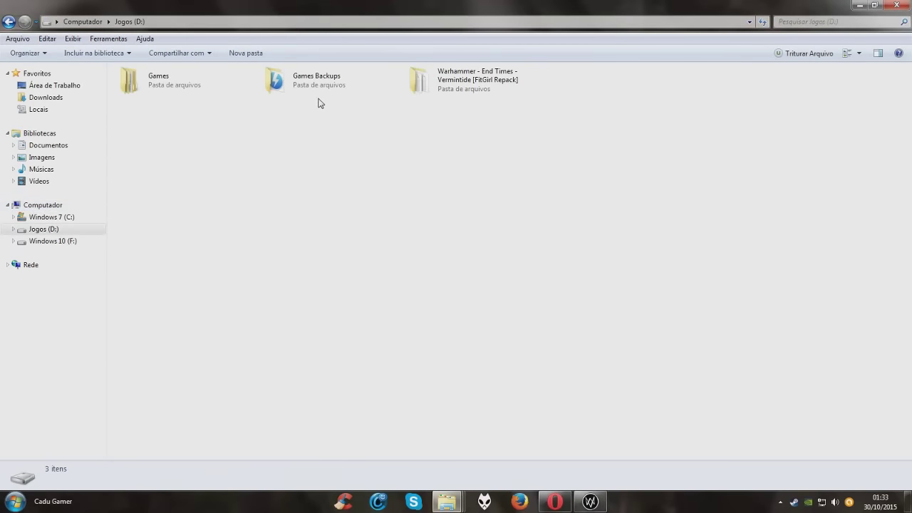
{"action": "double_click", "coordinate": [206, 86]}
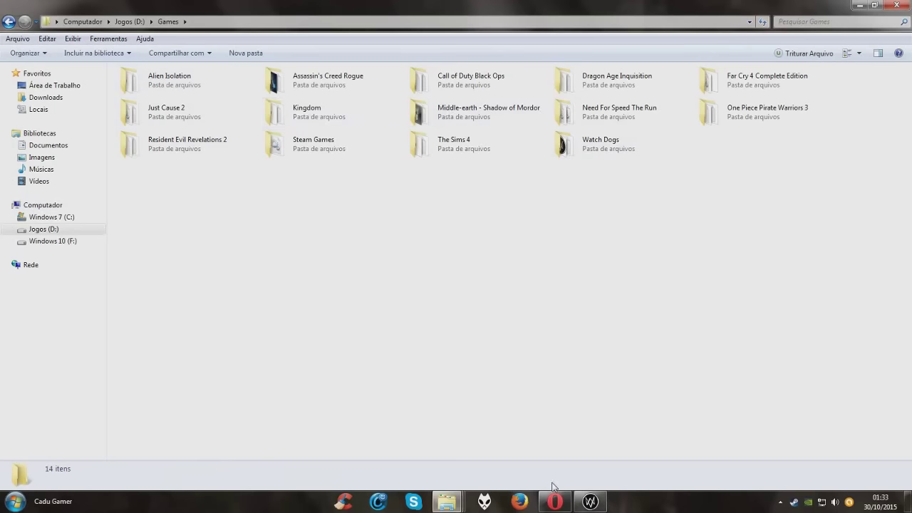
{"action": "left_click", "coordinate": [590, 502]}
Set the installation folder to D:\Games Backups\Watch Dogs by browsing to the Games Backups folder
{"action": "left_click", "coordinate": [382, 210]}
{"action": "left_click_drag", "start_coordinate": [406, 117], "coordinate": [409, 144]}
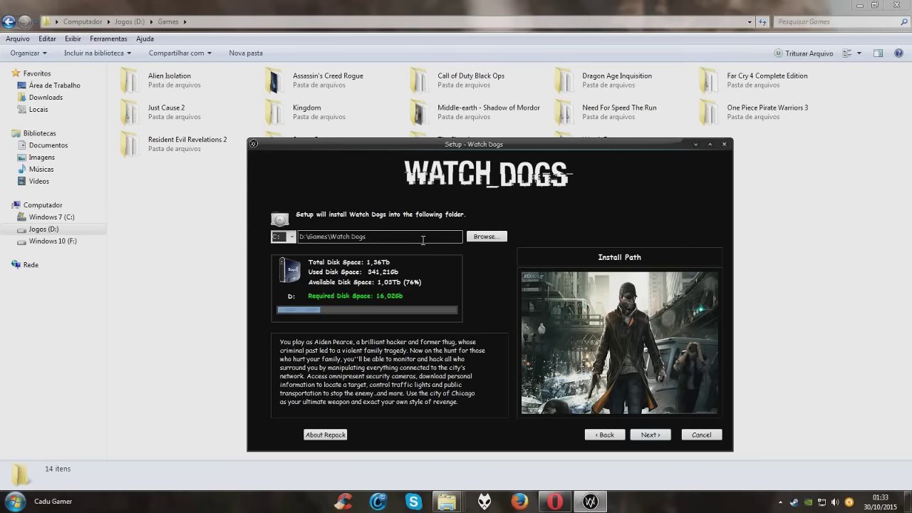
{"action": "left_click", "coordinate": [487, 236]}
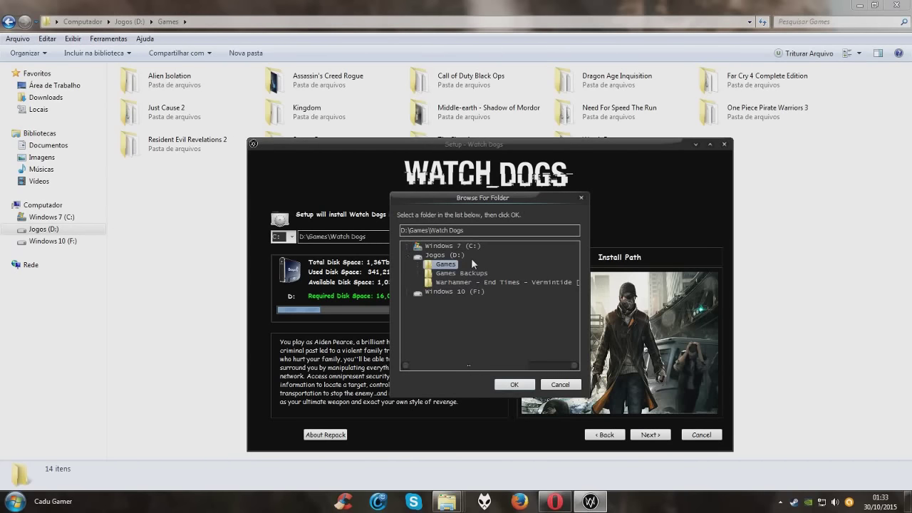
{"action": "left_click", "coordinate": [456, 277]}
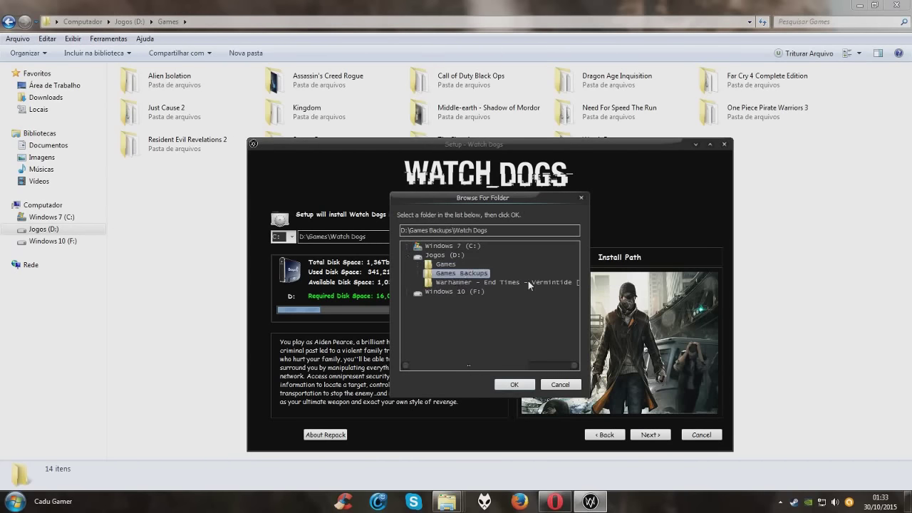
{"action": "left_click", "coordinate": [510, 383]}
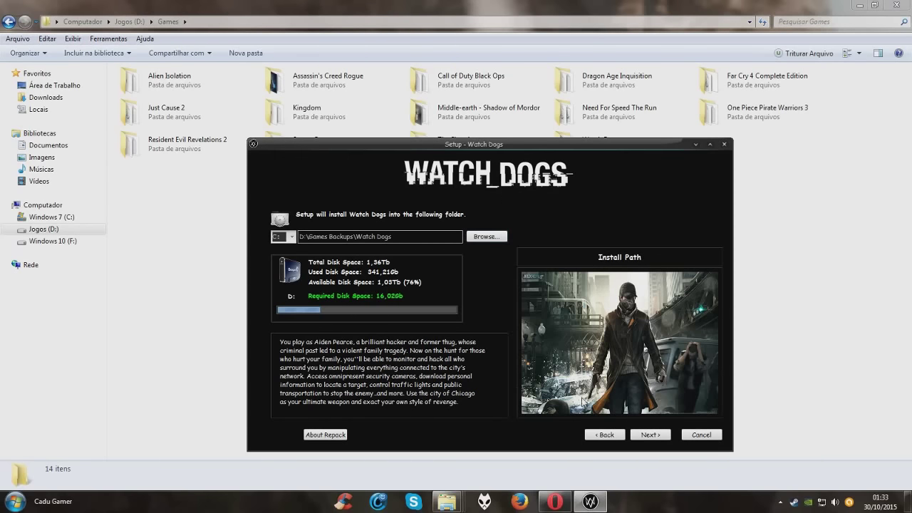
Advance the installer to the component selection and review the language, icon and software options, keeping English as the text language
{"action": "left_click", "coordinate": [649, 434]}
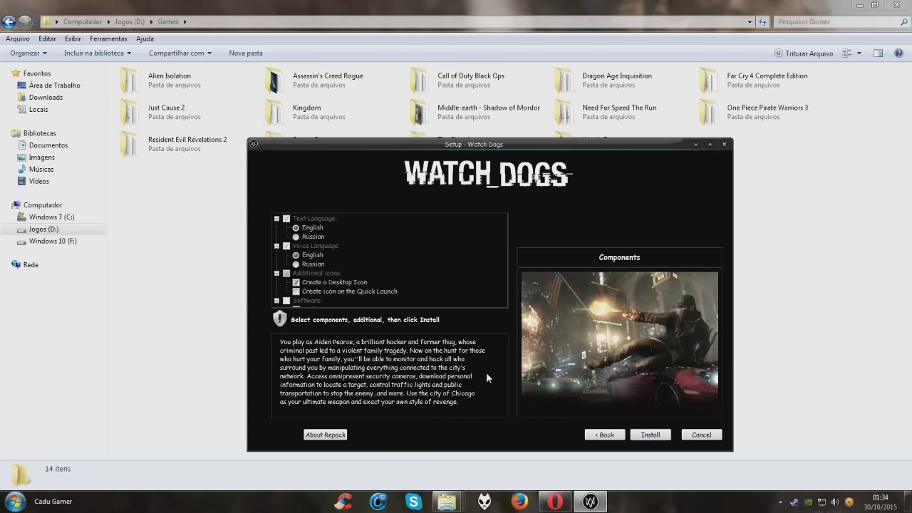
{"action": "left_click", "coordinate": [294, 229]}
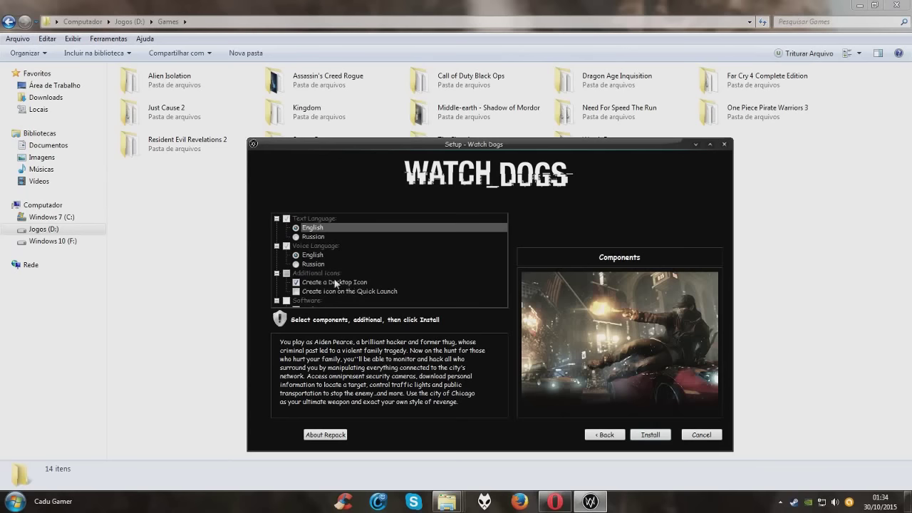
{"action": "left_click", "coordinate": [378, 290]}
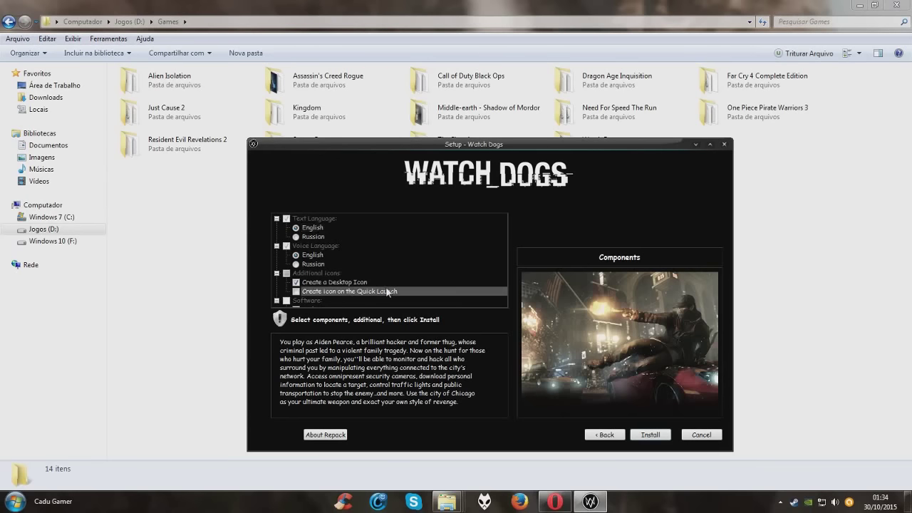
{"action": "scroll", "coordinate": [392, 284], "scroll_direction": "down", "scroll_amount": 1}
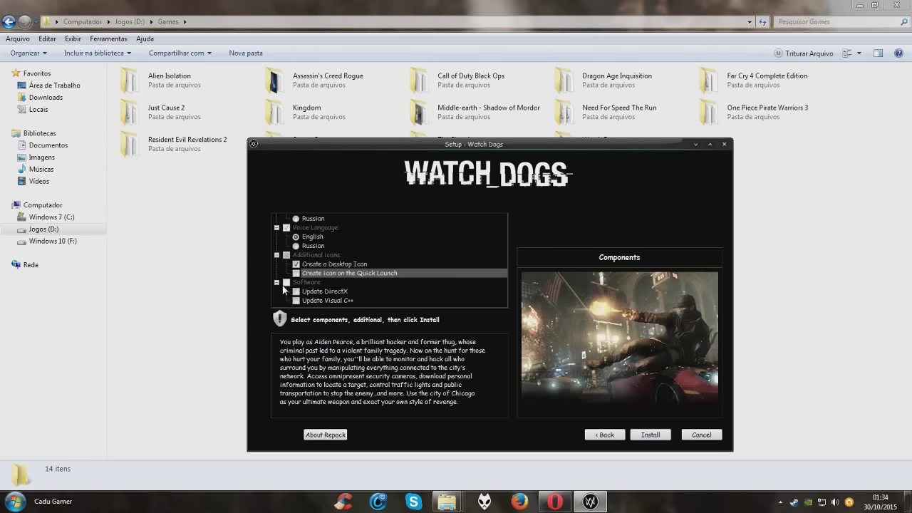
{"action": "left_click", "coordinate": [337, 300]}
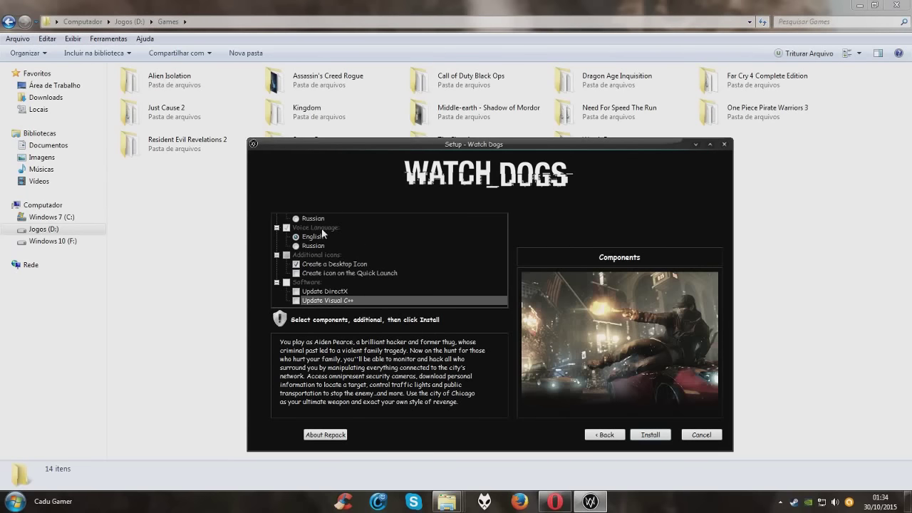
{"action": "left_click_drag", "start_coordinate": [376, 141], "coordinate": [403, 134]}
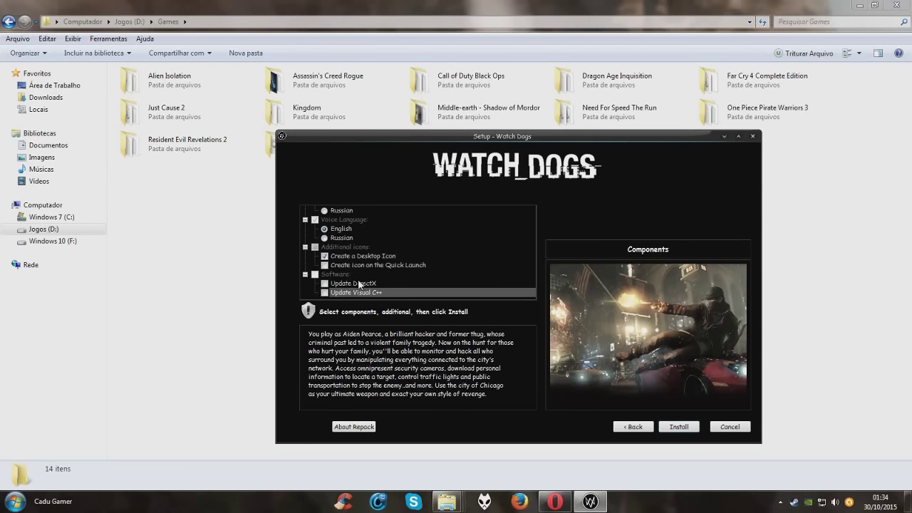
Select the whole Software component group, and deselect Update DirectX and Update Visual C++ again
{"action": "left_click", "coordinate": [315, 274]}
{"action": "left_click", "coordinate": [325, 283]}
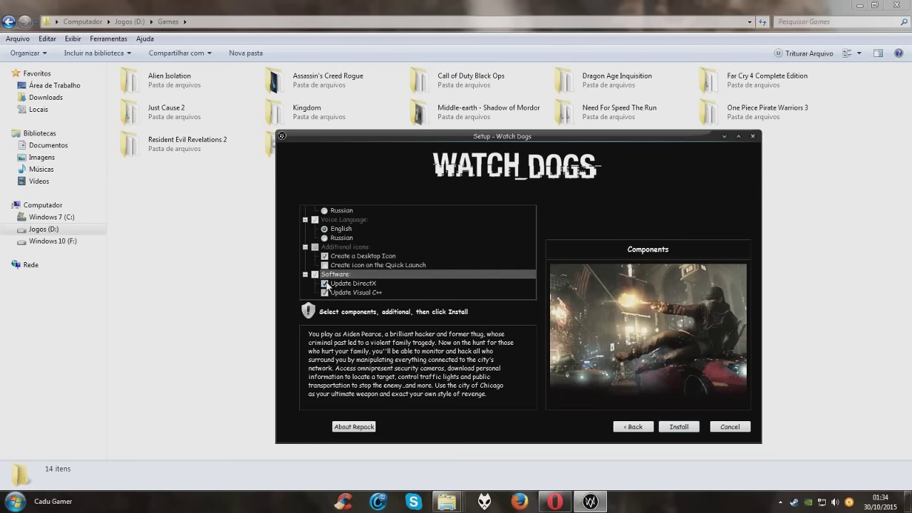
{"action": "left_click", "coordinate": [325, 292]}
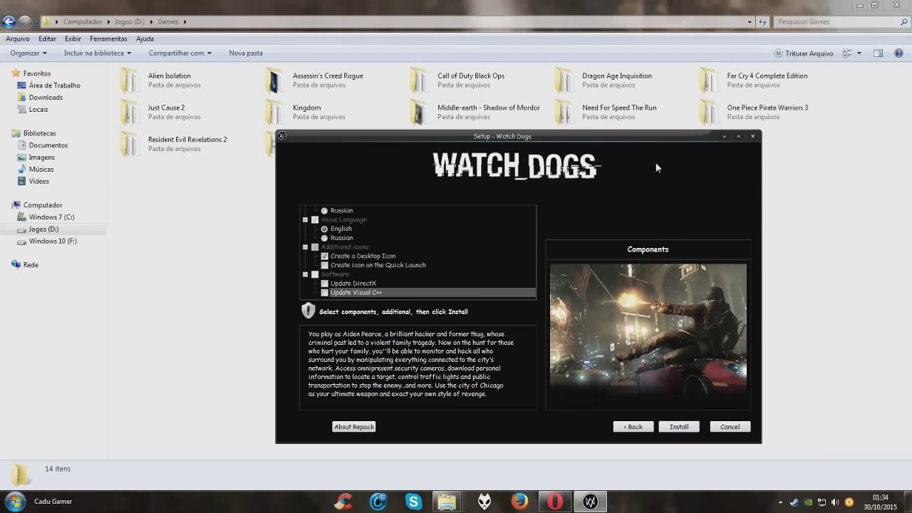
Start installing Watch Dogs with the chosen components, repositioning the setup window to keep it in view
{"action": "left_click_drag", "start_coordinate": [638, 134], "coordinate": [582, 73]}
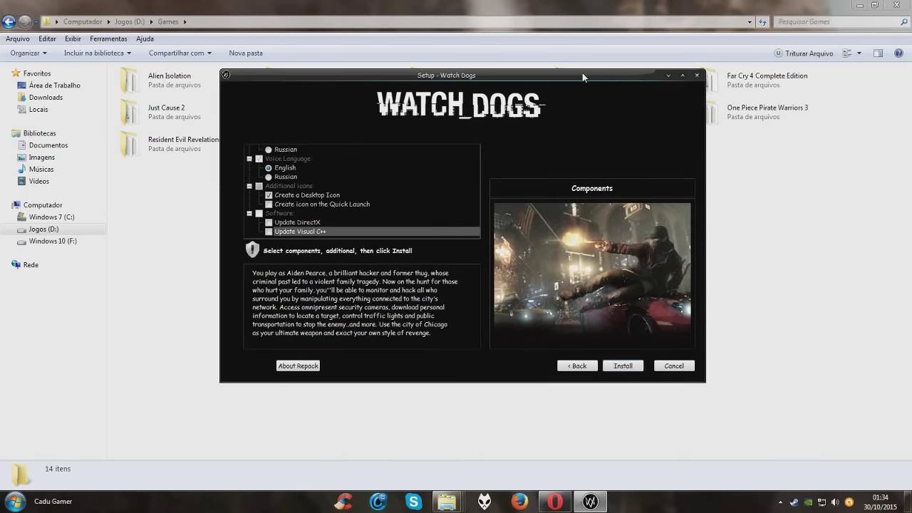
{"action": "left_click", "coordinate": [623, 365]}
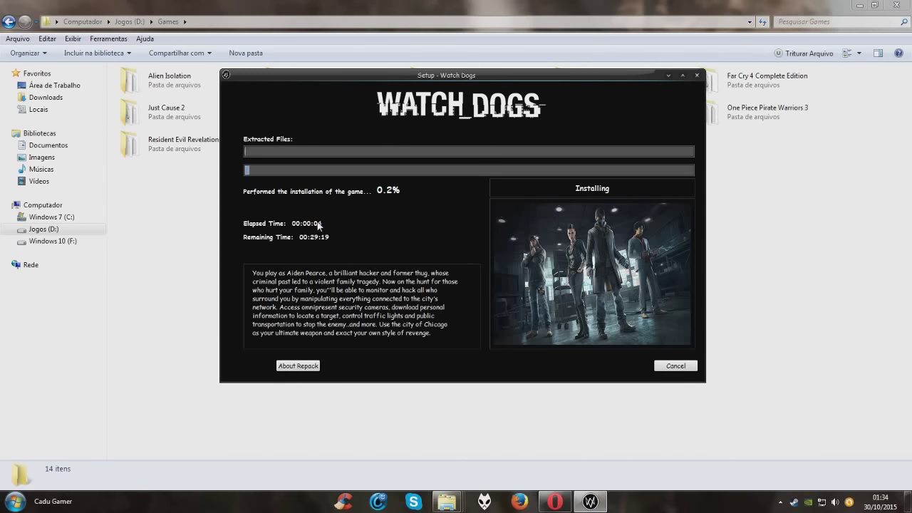
{"action": "left_click_drag", "start_coordinate": [527, 86], "coordinate": [525, 123]}
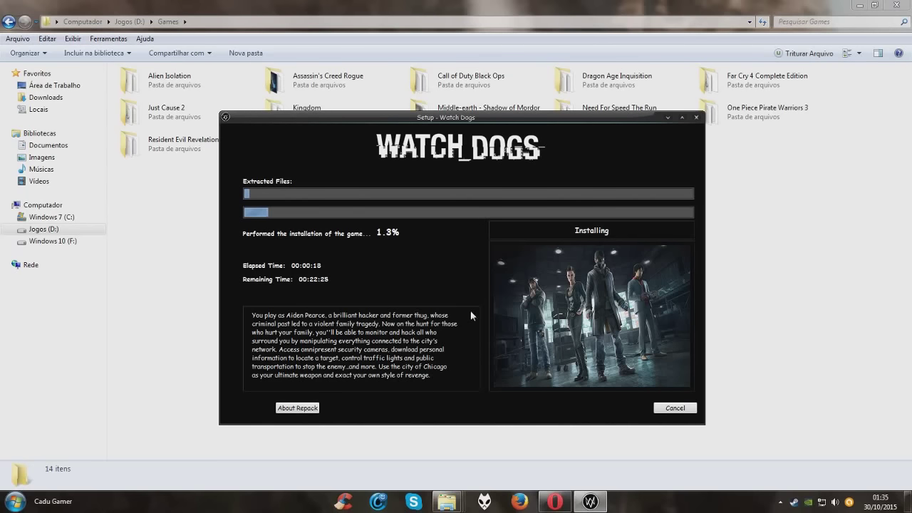
Cancel the running Watch Dogs installation, confirm exiting the setup, and refresh the Games folder
{"action": "left_click", "coordinate": [673, 408]}
{"action": "left_click", "coordinate": [509, 302]}
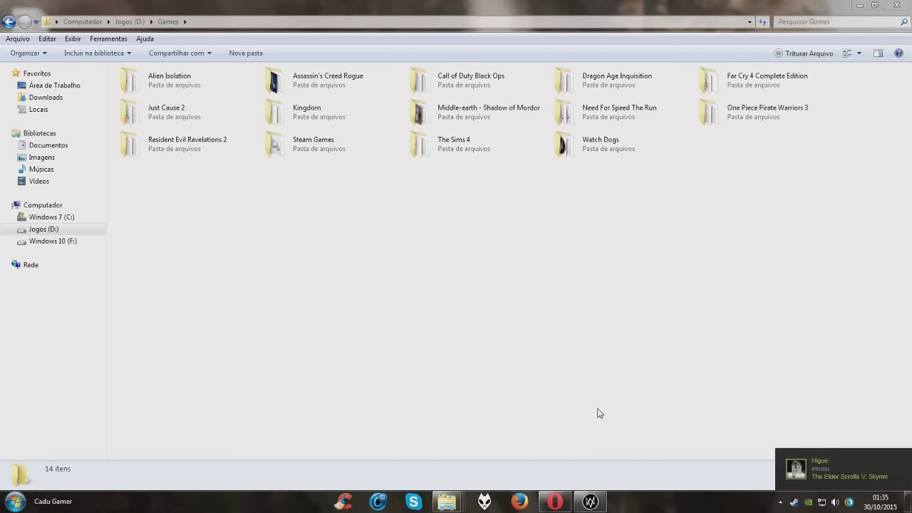
{"action": "right_click", "coordinate": [389, 244]}
{"action": "left_click", "coordinate": [399, 226]}
Open the Watch Dogs.(v.1.06.329).(2014) [Decepticon] RePack folder inside Games Backups on drive D:
{"action": "left_click", "coordinate": [133, 22]}
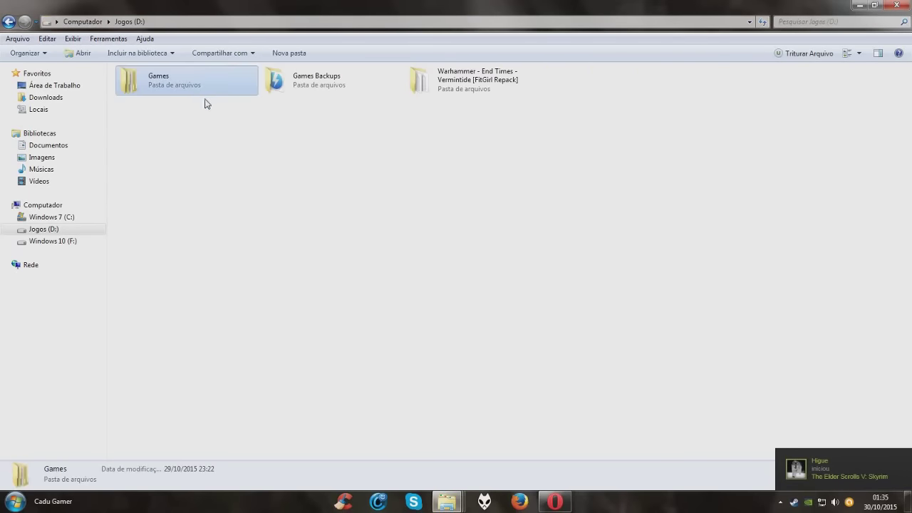
{"action": "double_click", "coordinate": [363, 87]}
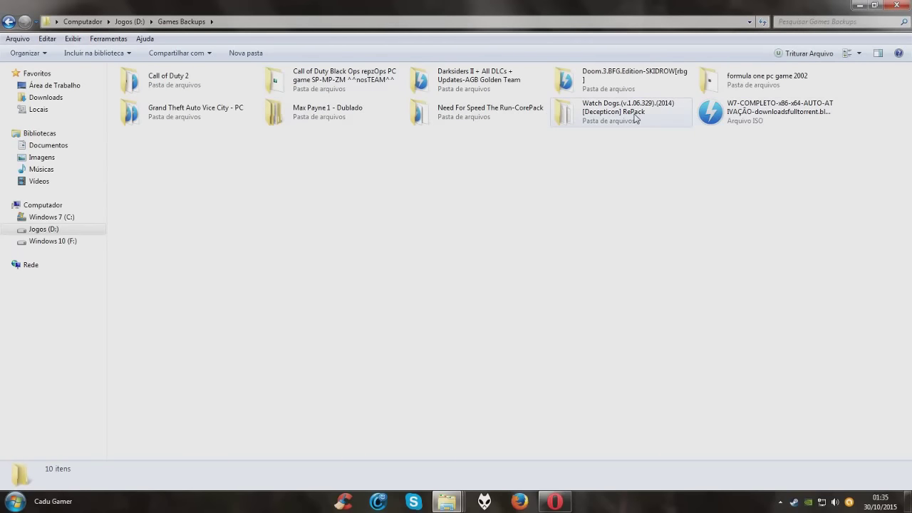
{"action": "mouse_move", "coordinate": [636, 118]}
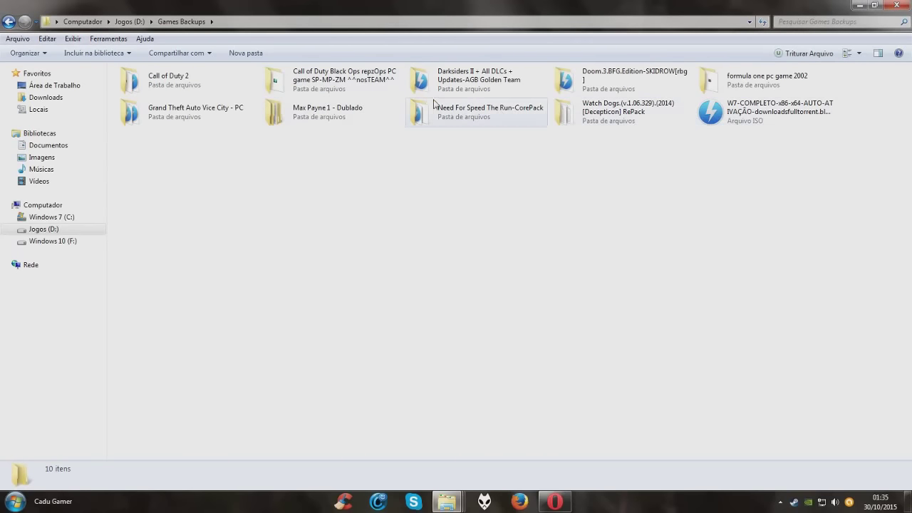
{"action": "left_click", "coordinate": [609, 114]}
{"action": "right_click", "coordinate": [605, 235]}
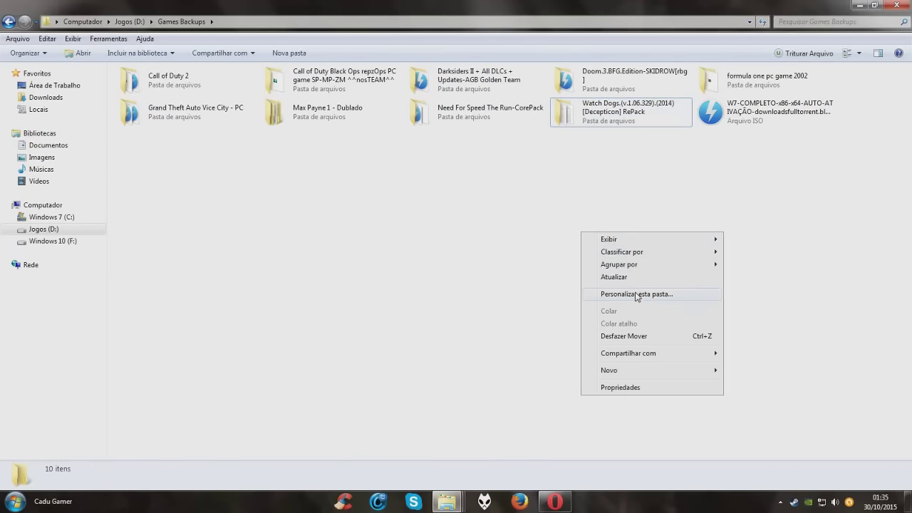
{"action": "left_click", "coordinate": [613, 277]}
{"action": "double_click", "coordinate": [589, 123]}
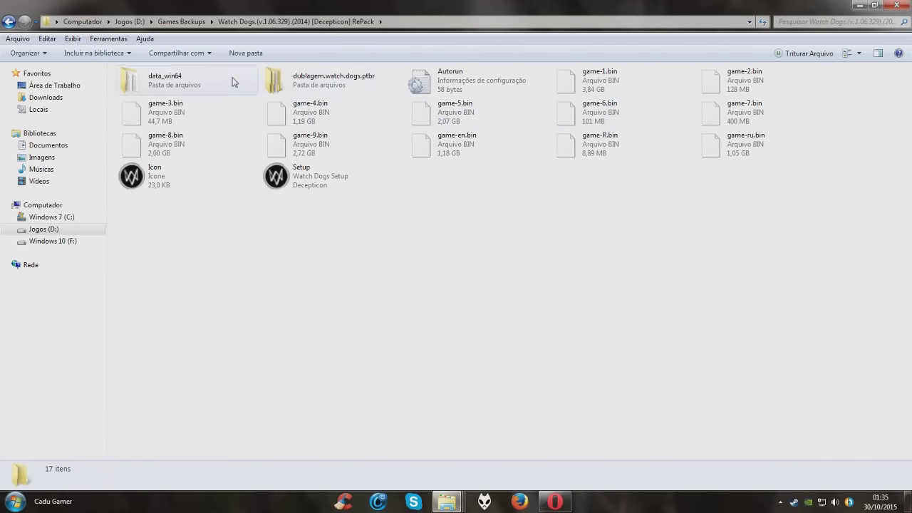
Copy the data_win64 folder from the repack's dublagem.watch.dogs.ptbr folder
{"action": "double_click", "coordinate": [310, 83]}
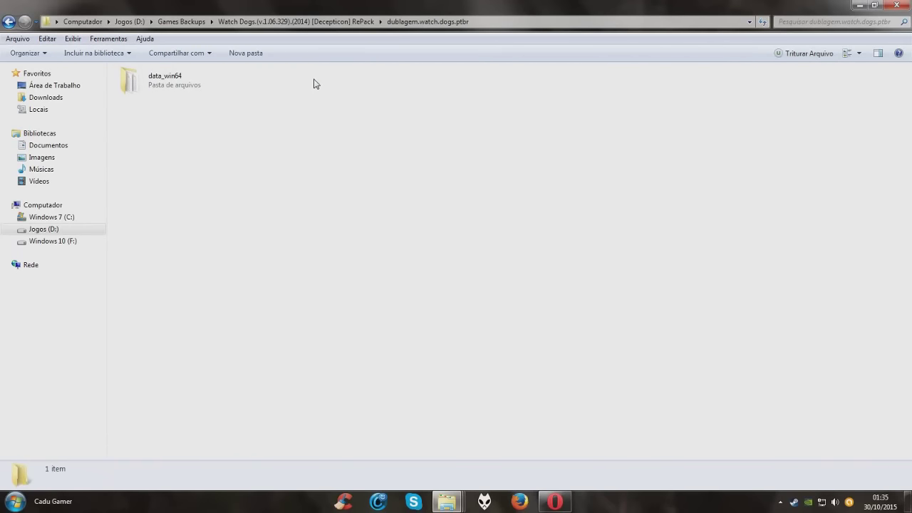
{"action": "left_click", "coordinate": [173, 83]}
{"action": "right_click", "coordinate": [173, 84]}
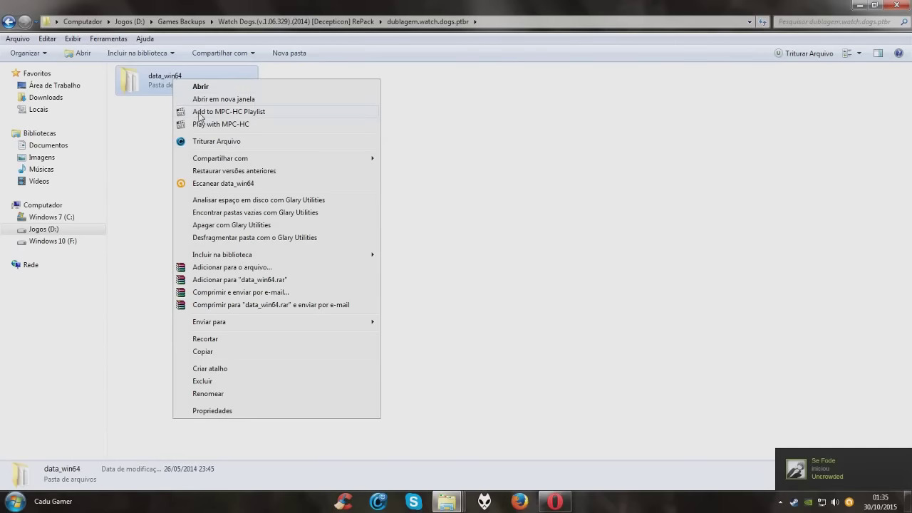
{"action": "left_click", "coordinate": [220, 350]}
Paste the copied folder into D:\Games\Watch Dogs and agree to merge it with the existing data_win64 folder
{"action": "mouse_move", "coordinate": [450, 498]}
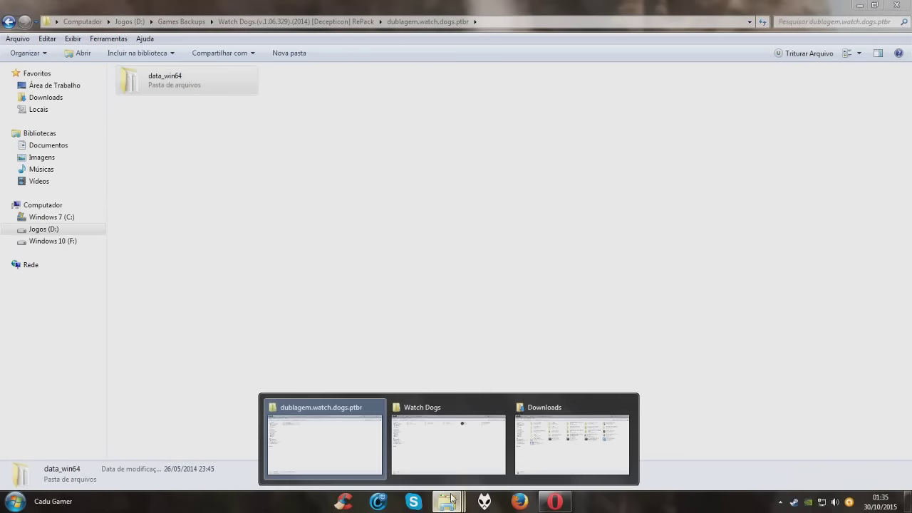
{"action": "left_click", "coordinate": [451, 432]}
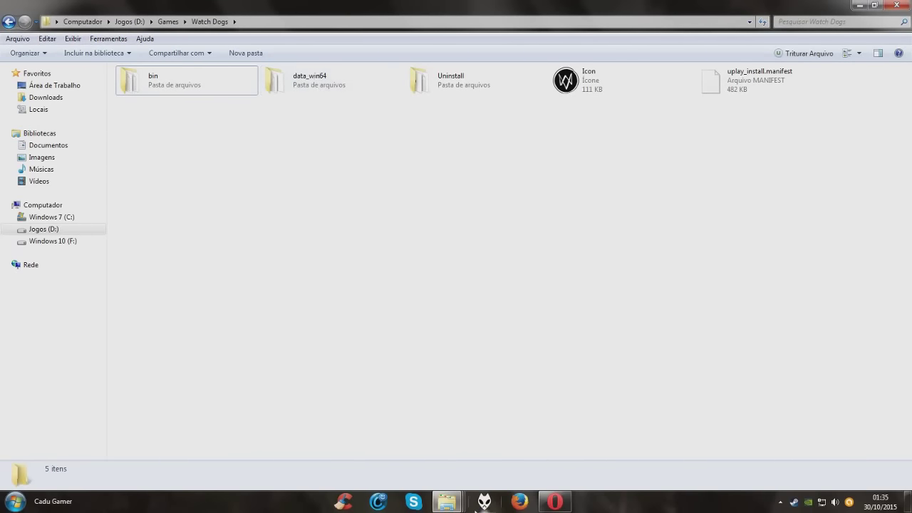
{"action": "left_click", "coordinate": [447, 502]}
{"action": "mouse_move", "coordinate": [346, 449]}
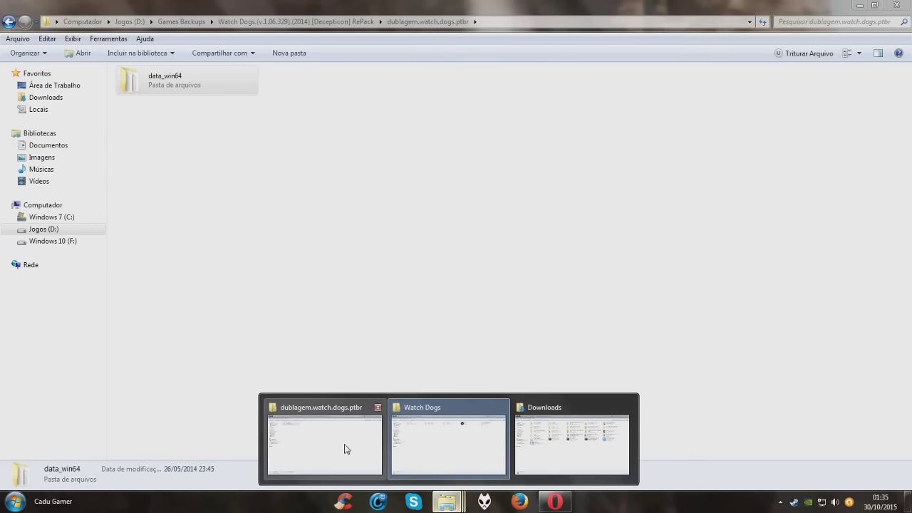
{"action": "left_click", "coordinate": [417, 444]}
{"action": "right_click", "coordinate": [372, 249]}
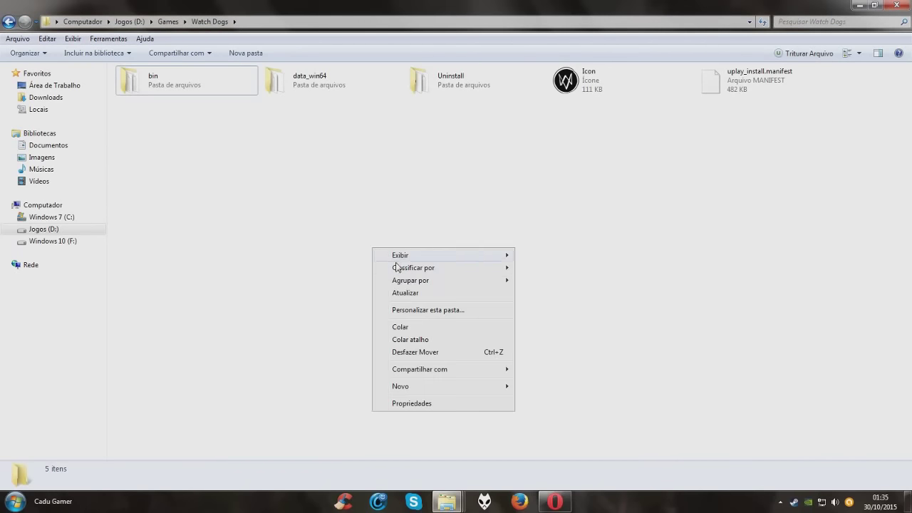
{"action": "left_click", "coordinate": [400, 327]}
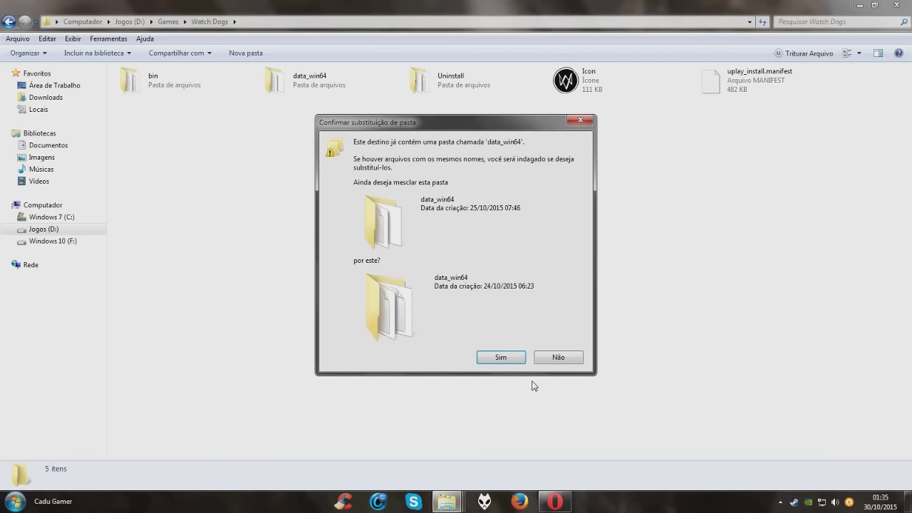
{"action": "left_click", "coordinate": [508, 359]}
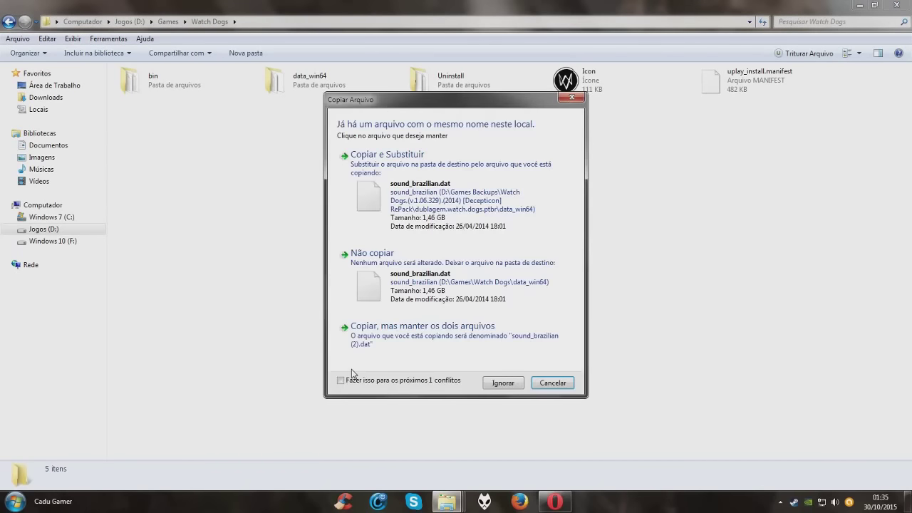
Copy and replace sound_brazilian.dat, applying the choice to the next conflict, and expand the details of the copy progress
{"action": "left_click", "coordinate": [391, 381]}
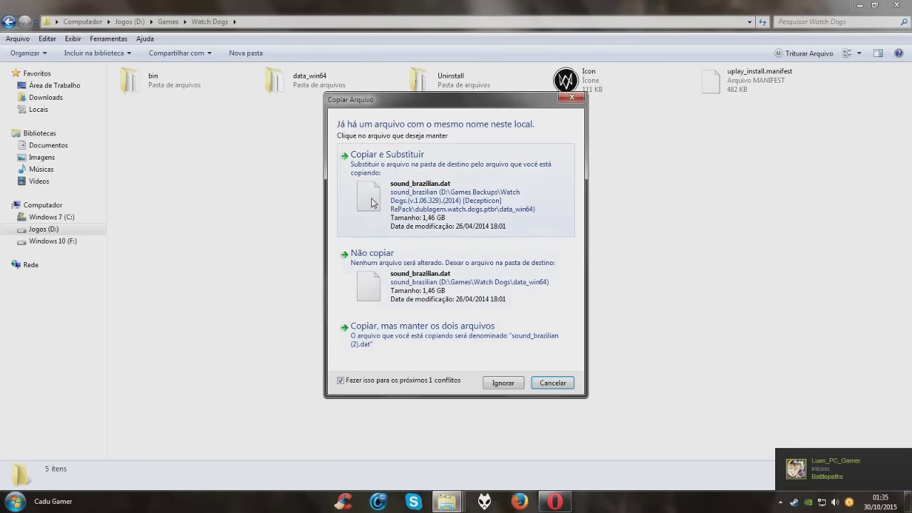
{"action": "left_click", "coordinate": [479, 201]}
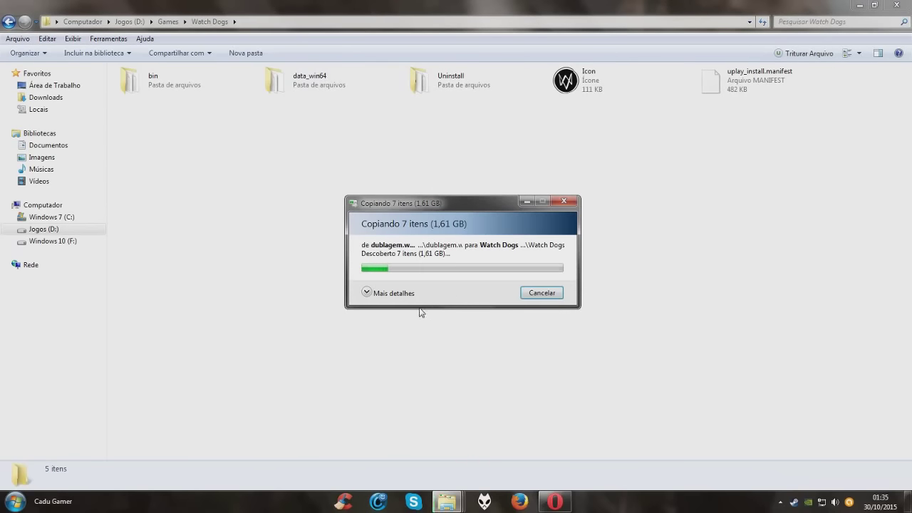
{"action": "left_click", "coordinate": [368, 294]}
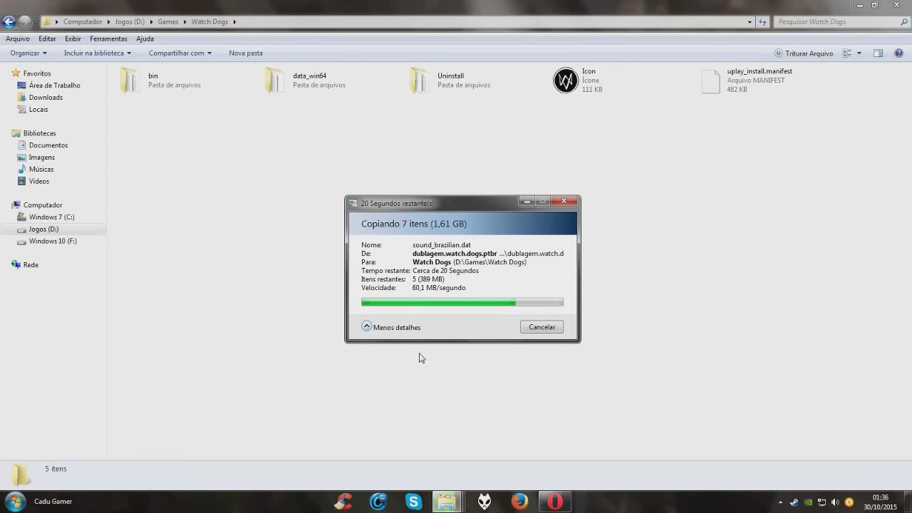